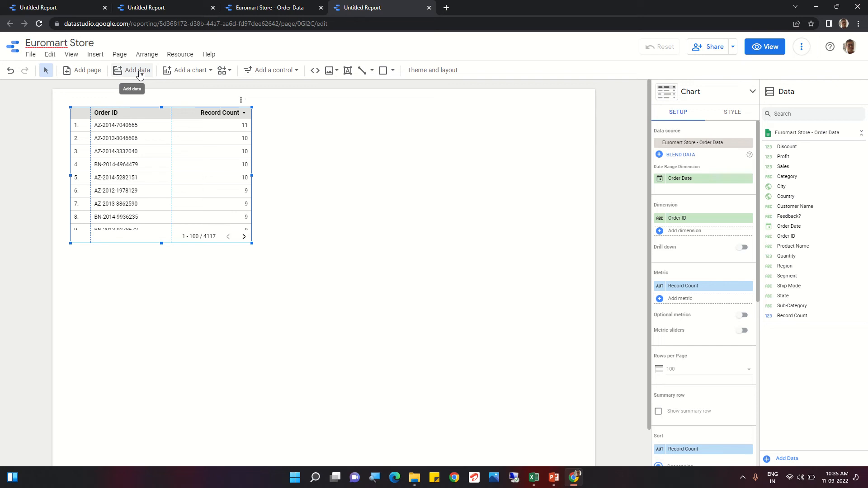
Step: Look through the chart types, controls, line styles and shapes available for the report
{"action": "left_click", "coordinate": [189, 71]}
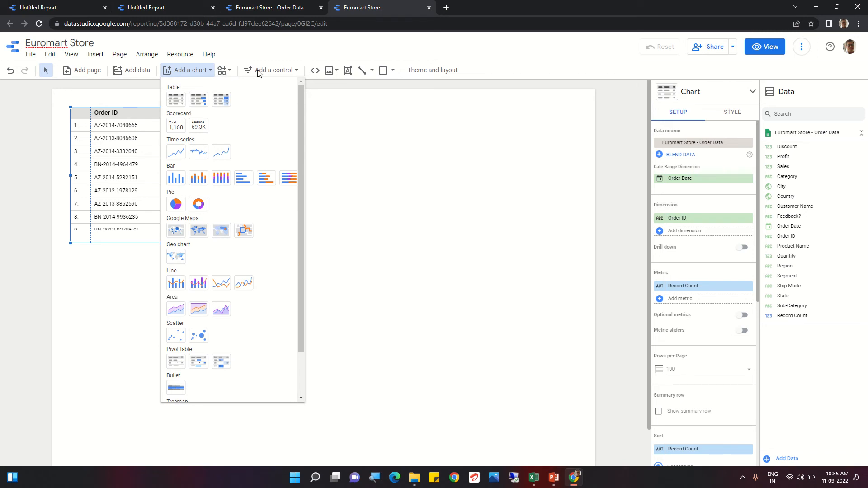
{"action": "left_click", "coordinate": [226, 75]}
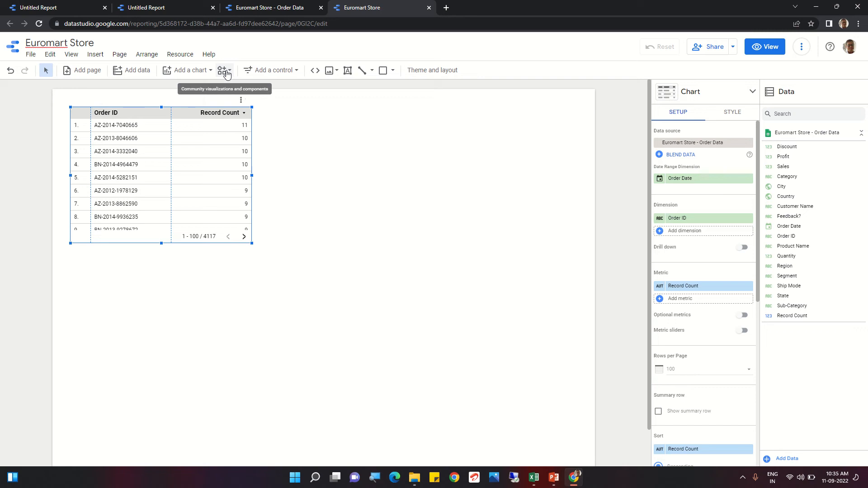
{"action": "left_click", "coordinate": [297, 71]}
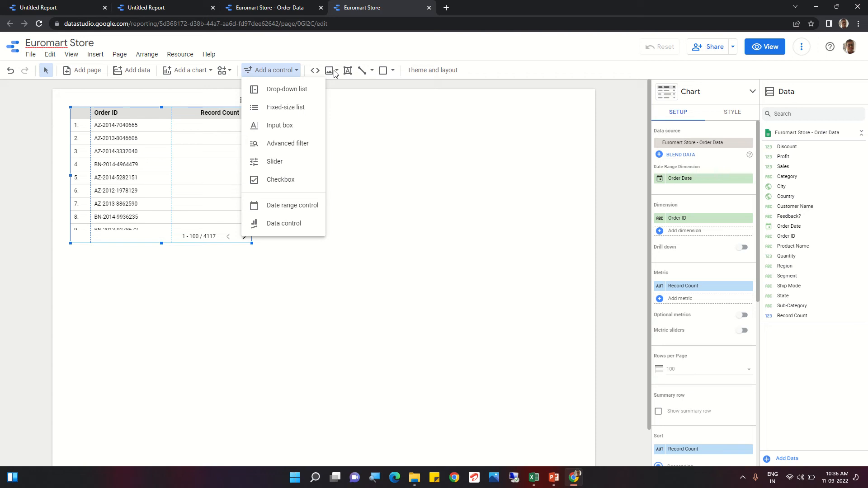
{"action": "left_click", "coordinate": [341, 131]}
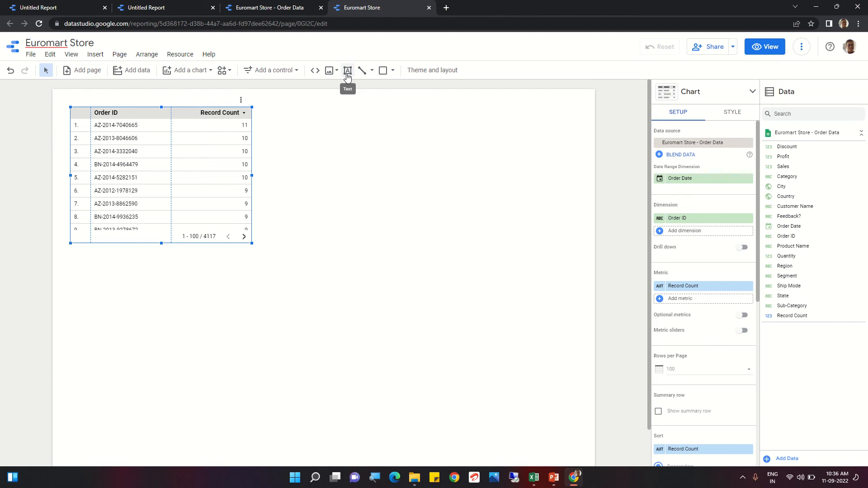
{"action": "left_click", "coordinate": [372, 71]}
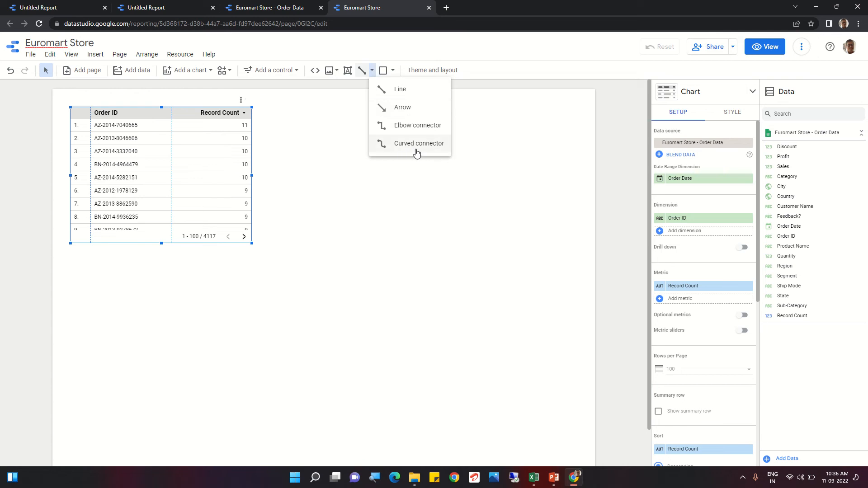
{"action": "left_click", "coordinate": [351, 122]}
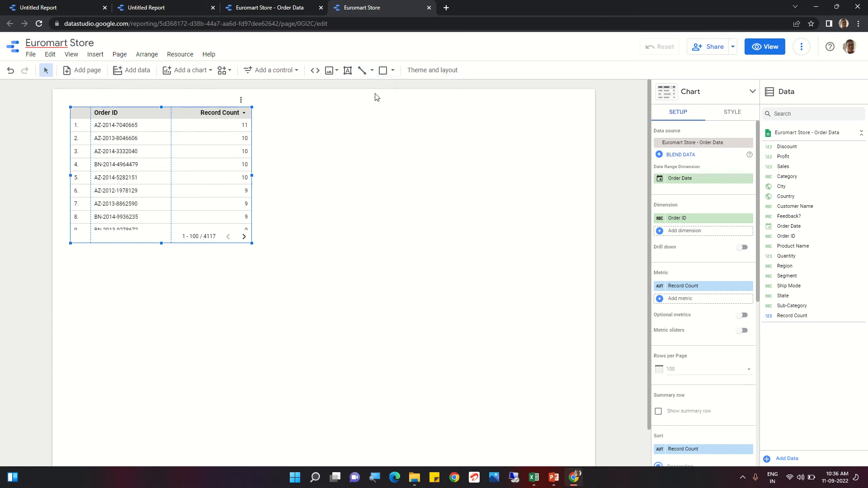
{"action": "left_click", "coordinate": [391, 71]}
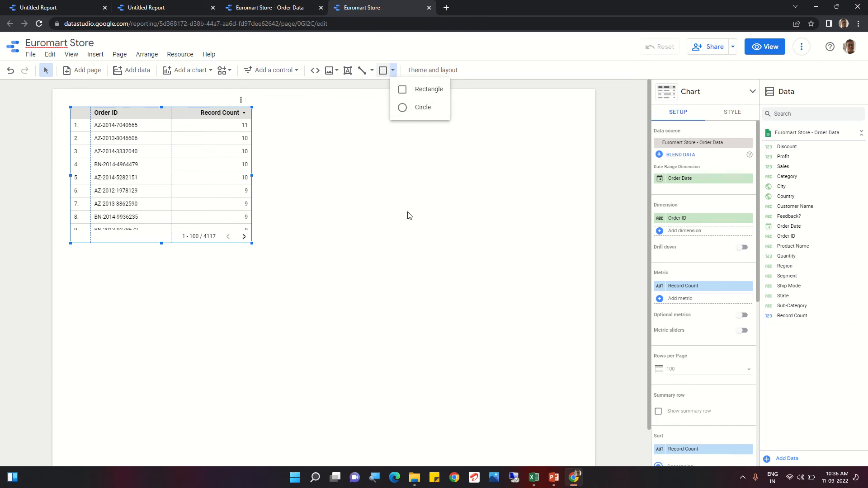
{"action": "left_click", "coordinate": [419, 177]}
Step: Review the available report themes, such as Edge, Constellation and Groovy
{"action": "left_click", "coordinate": [429, 71]}
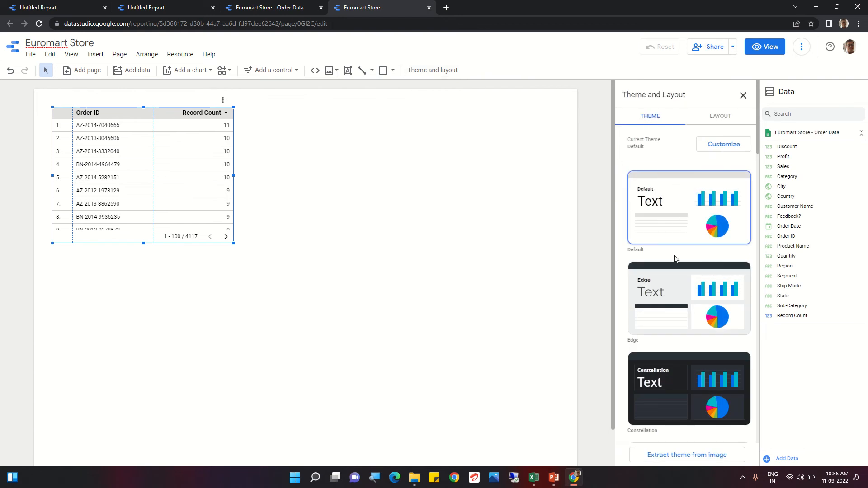
{"action": "scroll", "coordinate": [713, 315], "scroll_direction": "down", "scroll_amount": 2}
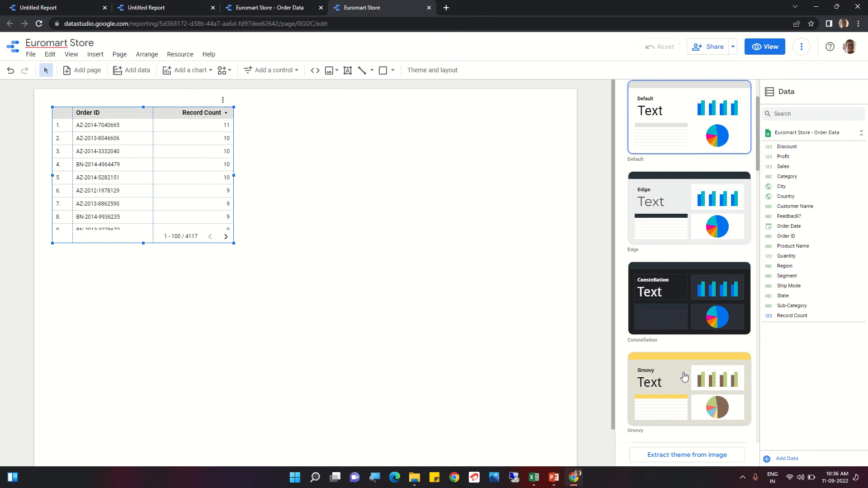
{"action": "scroll", "coordinate": [685, 377], "scroll_direction": "down", "scroll_amount": 4}
{"action": "scroll", "coordinate": [684, 376], "scroll_direction": "up", "scroll_amount": 6}
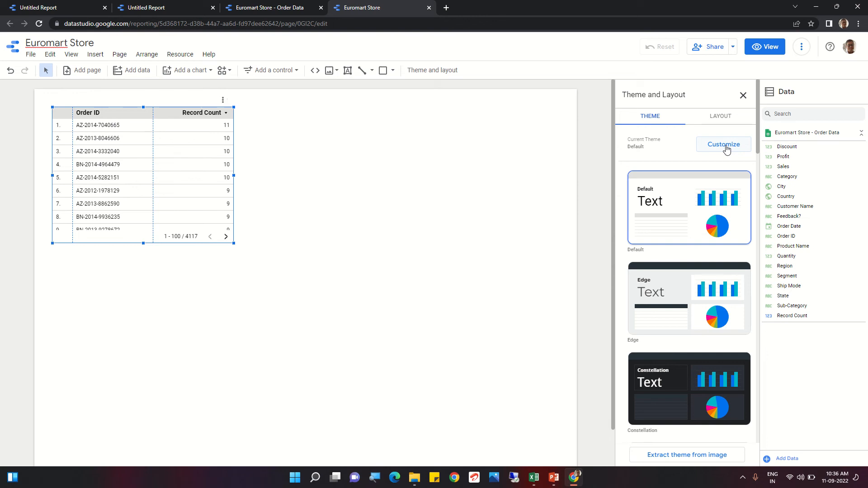
{"action": "left_click", "coordinate": [421, 166]}
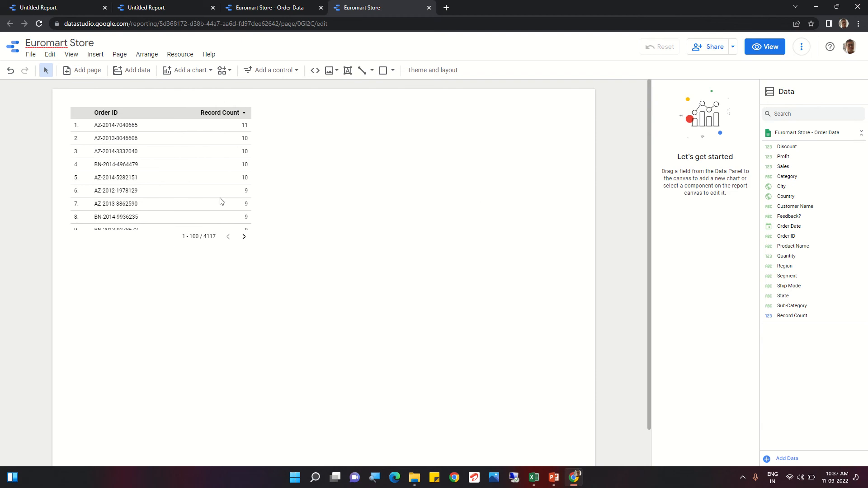
Step: Delete the default Order ID and Record Count table from the report page
{"action": "left_click", "coordinate": [143, 235]}
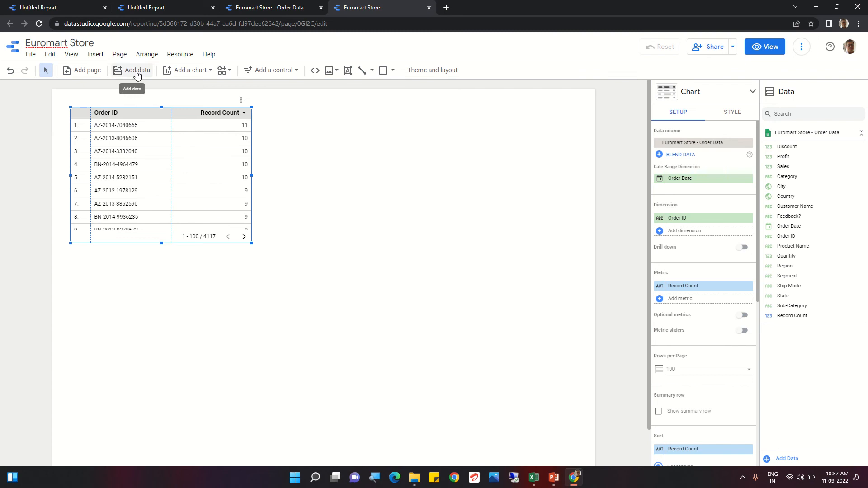
{"action": "left_click", "coordinate": [184, 73]}
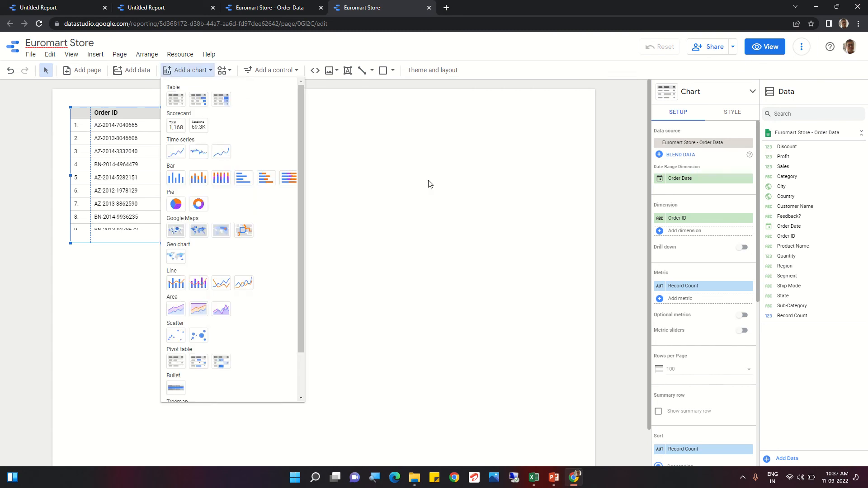
{"action": "left_click", "coordinate": [416, 183]}
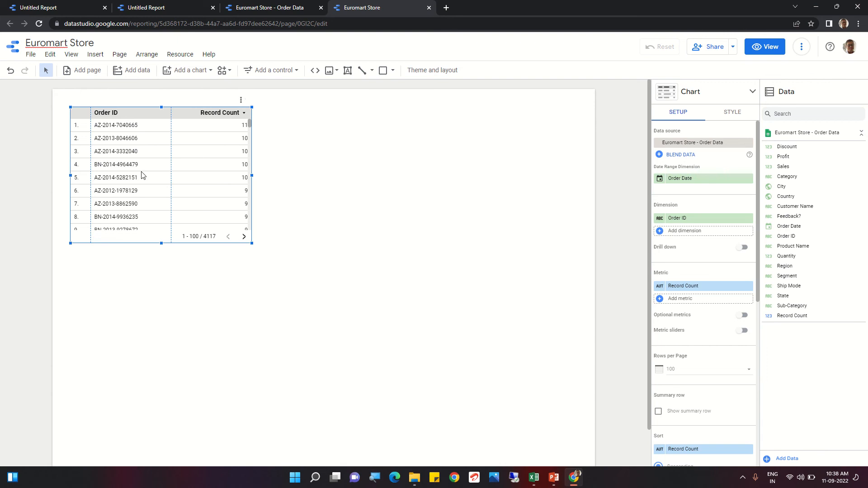
{"action": "key", "text": "Delete"}
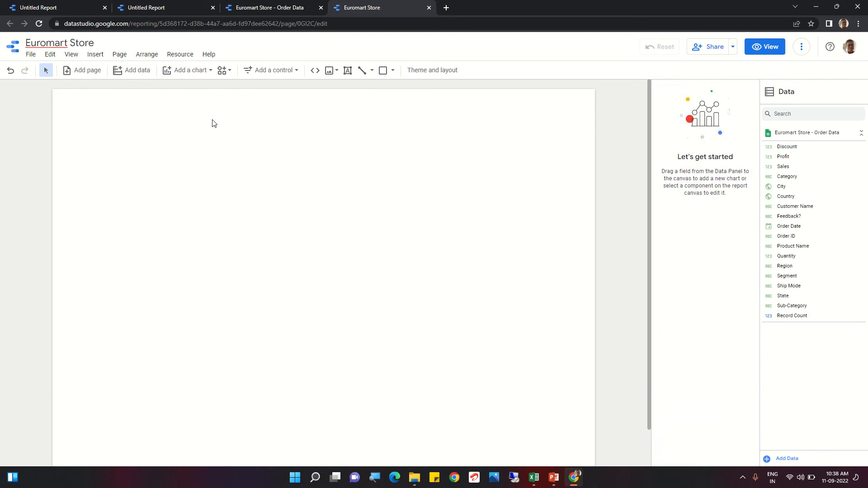
Step: Insert a new plain table in the upper part of the empty report page
{"action": "left_click", "coordinate": [103, 61]}
{"action": "left_click", "coordinate": [251, 129]}
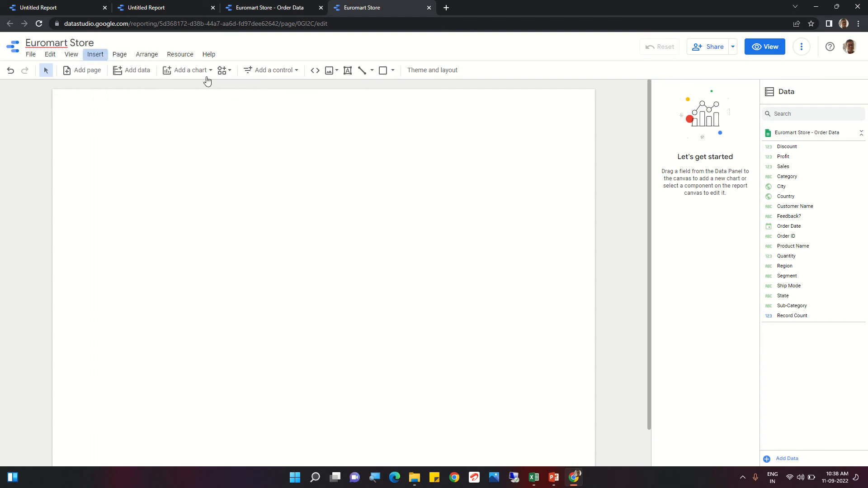
{"action": "left_click", "coordinate": [183, 70]}
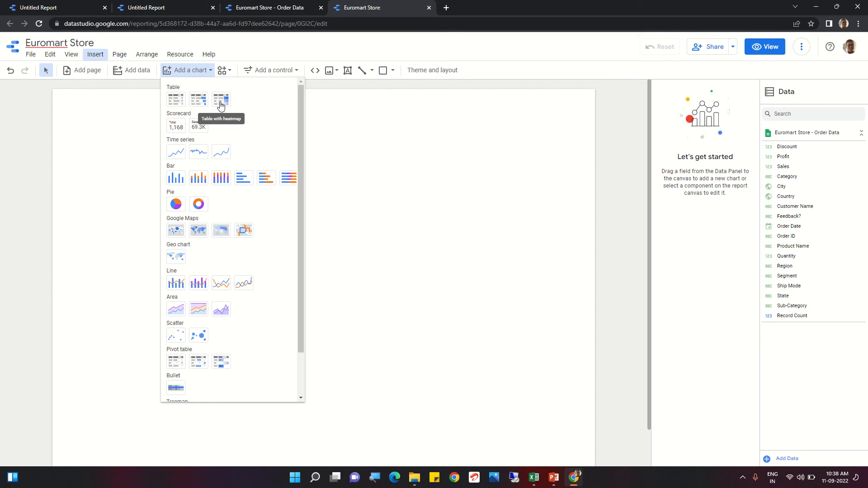
{"action": "left_click", "coordinate": [176, 105]}
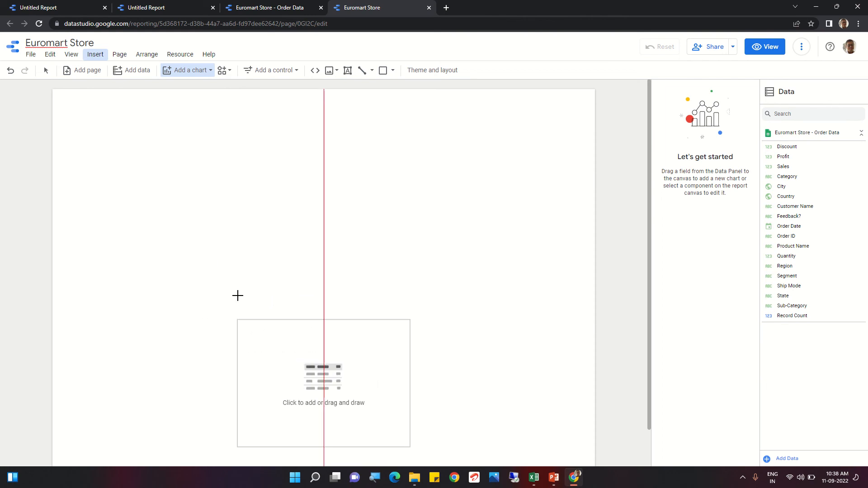
{"action": "left_click", "coordinate": [159, 121]}
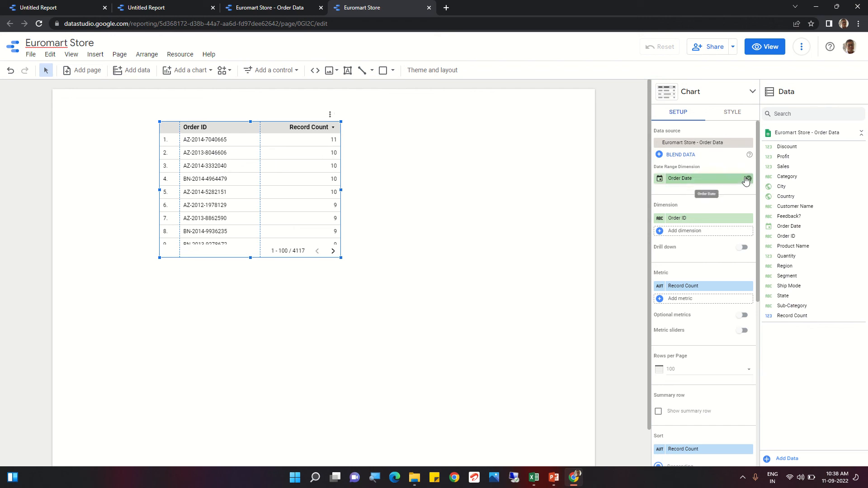
Step: Replace Order Date with Country as the table's date range dimension
{"action": "left_click", "coordinate": [749, 181]}
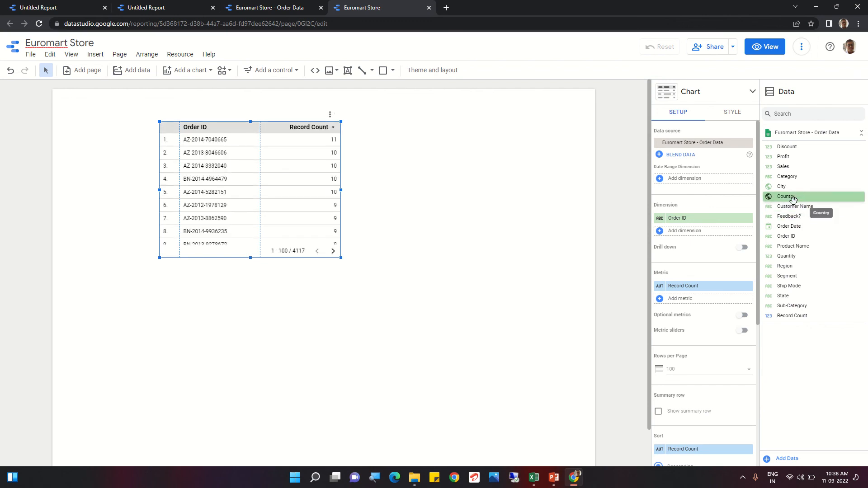
{"action": "left_click_drag", "start_coordinate": [793, 199], "coordinate": [696, 190]}
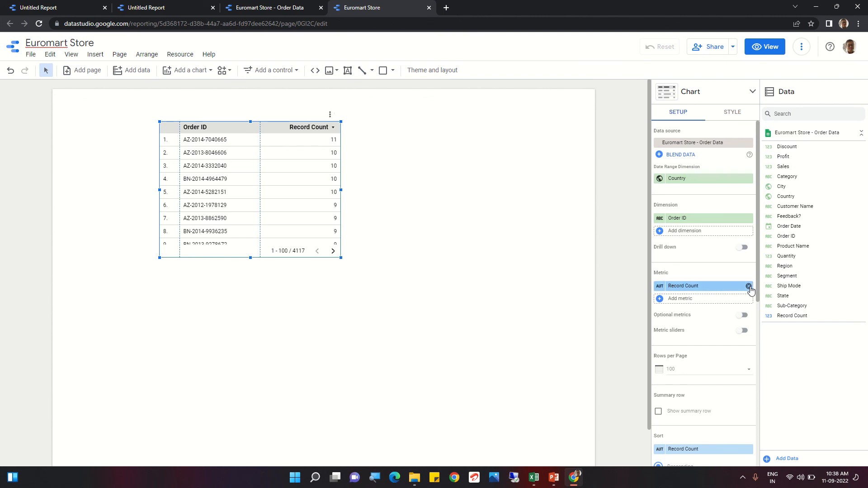
Step: Remove the Record Count metric from the table and change its dimension from Order ID to Country
{"action": "left_click", "coordinate": [749, 286]}
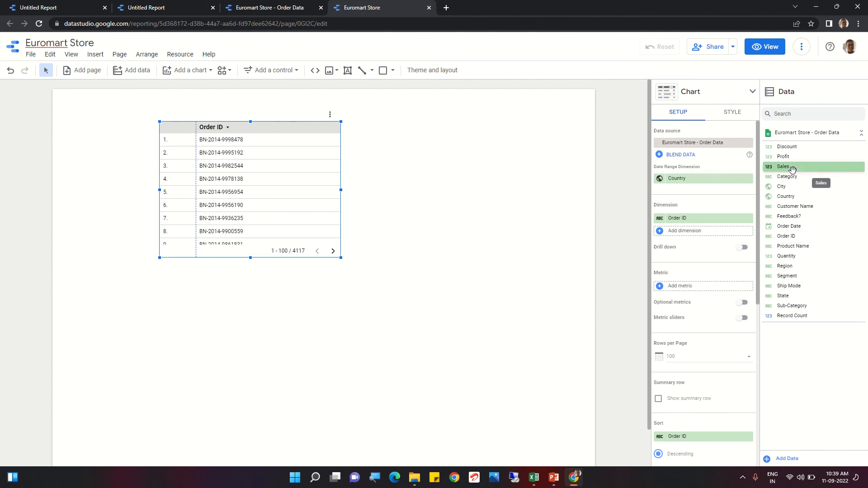
{"action": "left_click_drag", "start_coordinate": [792, 169], "coordinate": [692, 290]}
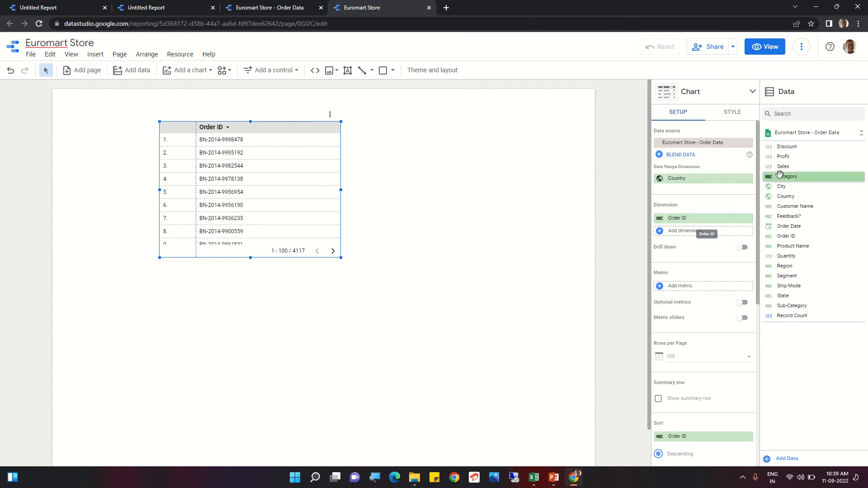
{"action": "left_click", "coordinate": [743, 219]}
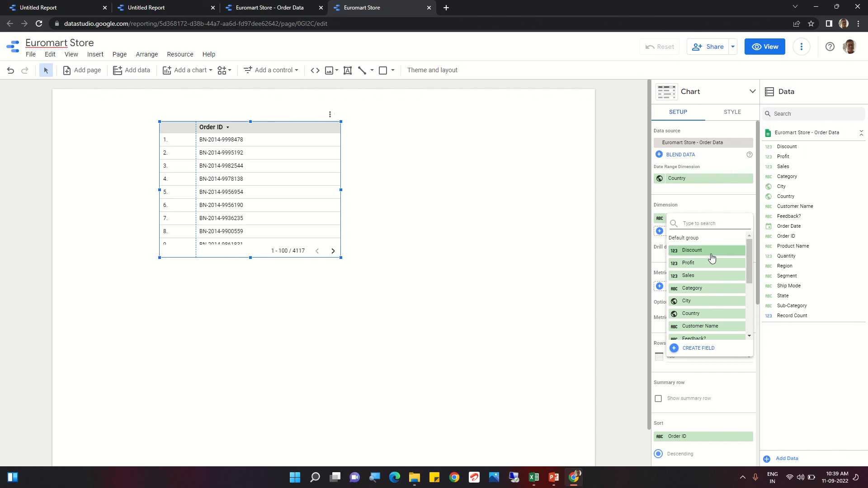
{"action": "left_click", "coordinate": [689, 313]}
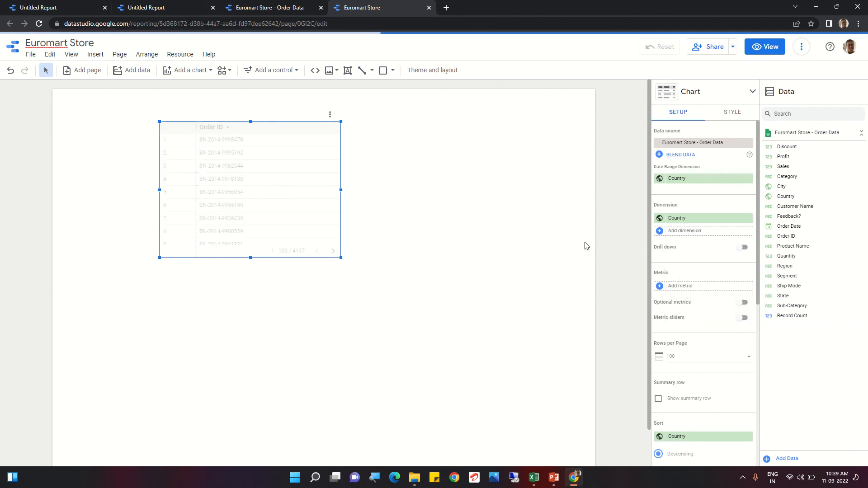
Step: Add Sales as the table's metric and set its date range dimension to Order Date
{"action": "left_click", "coordinate": [644, 196]}
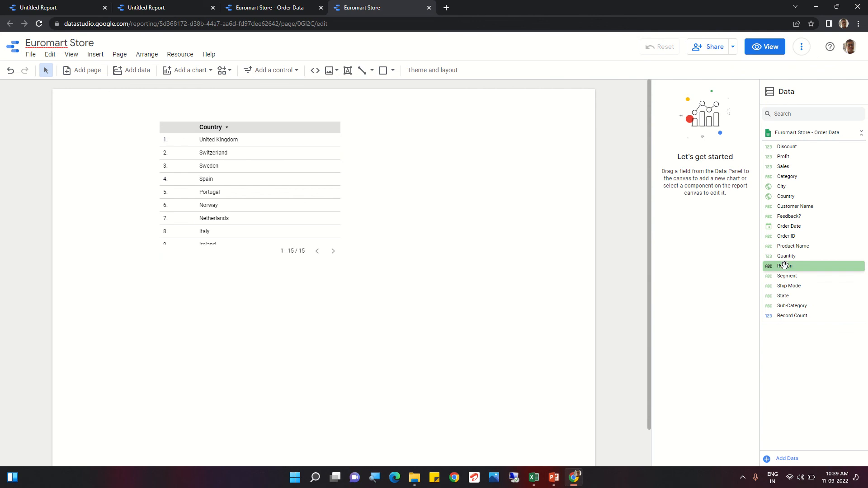
{"action": "left_click", "coordinate": [199, 238]}
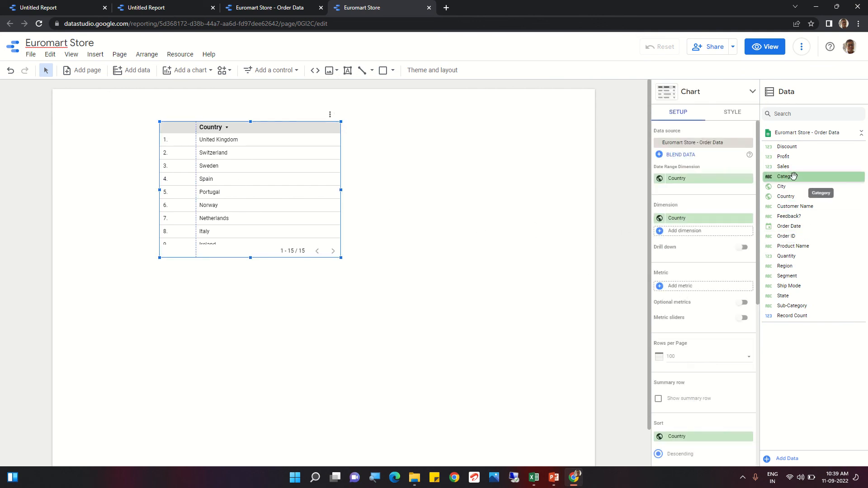
{"action": "left_click_drag", "start_coordinate": [784, 167], "coordinate": [685, 286]}
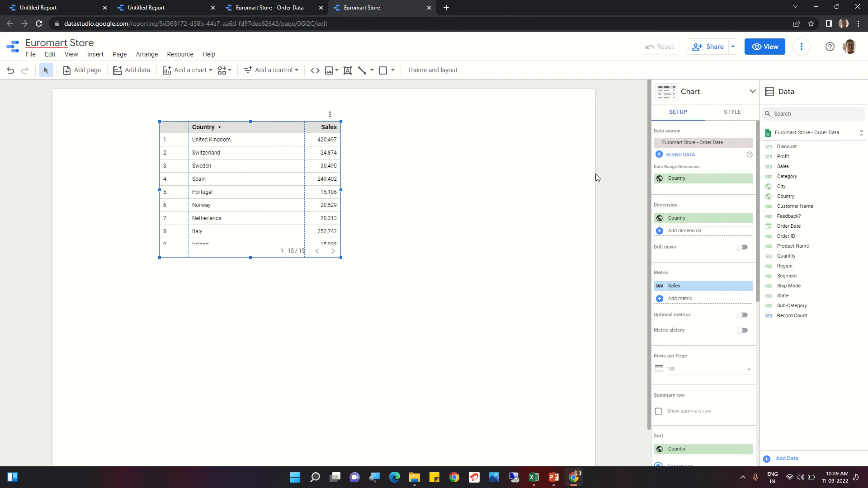
{"action": "left_click", "coordinate": [678, 179]}
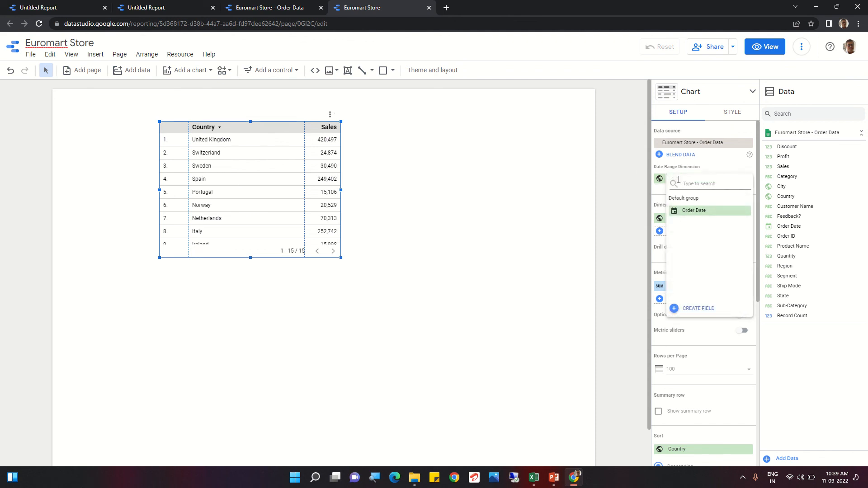
{"action": "left_click", "coordinate": [688, 215]}
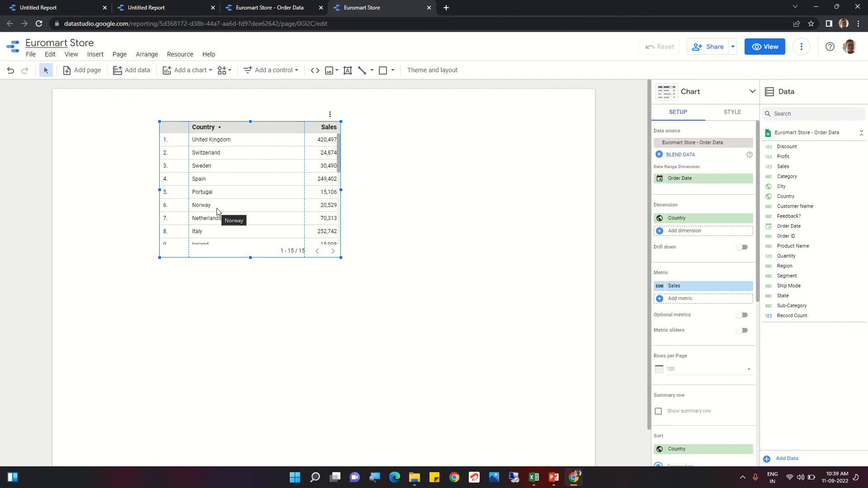
Step: Add State as a second dimension and Profit as a second metric of the country sales table
{"action": "scroll", "coordinate": [232, 229], "scroll_direction": "down", "scroll_amount": 3}
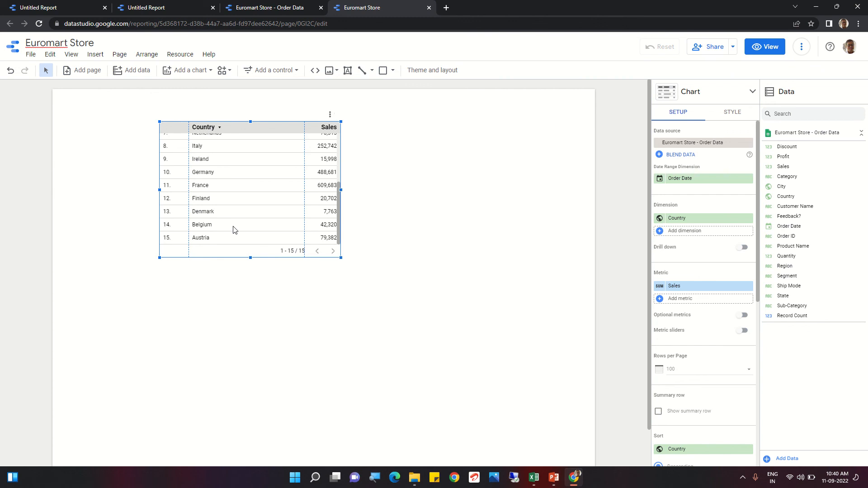
{"action": "scroll", "coordinate": [234, 230], "scroll_direction": "up", "scroll_amount": 3}
{"action": "scroll", "coordinate": [234, 230], "scroll_direction": "down", "scroll_amount": 3}
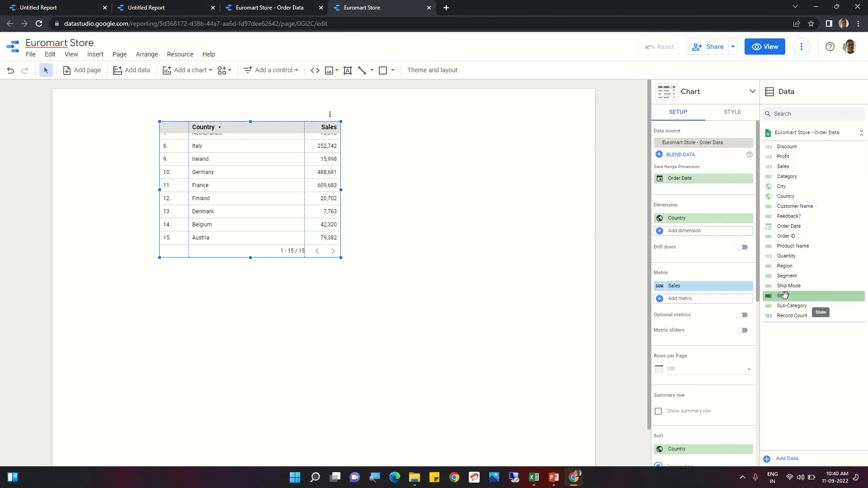
{"action": "left_click_drag", "start_coordinate": [783, 298], "coordinate": [691, 240]}
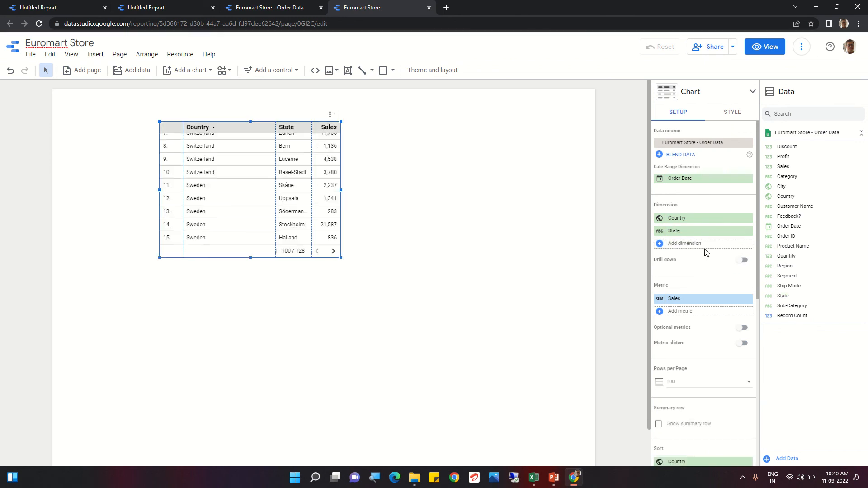
{"action": "scroll", "coordinate": [294, 195], "scroll_direction": "up", "scroll_amount": 3}
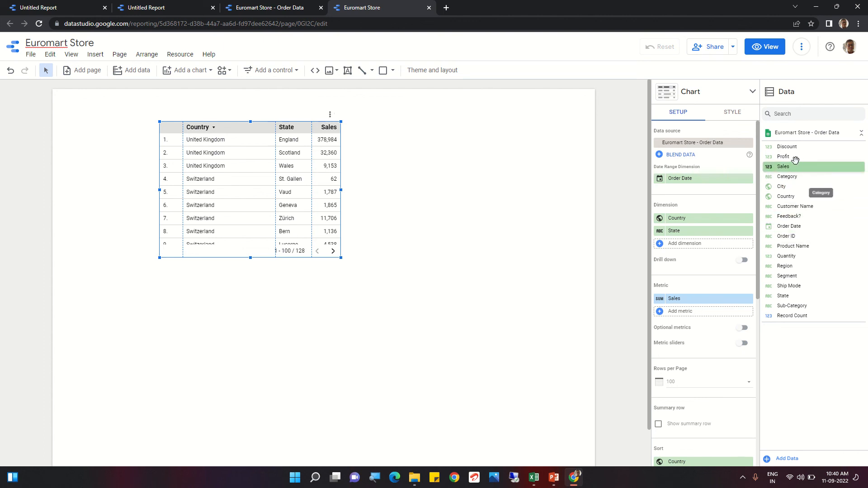
{"action": "left_click_drag", "start_coordinate": [794, 157], "coordinate": [706, 312]}
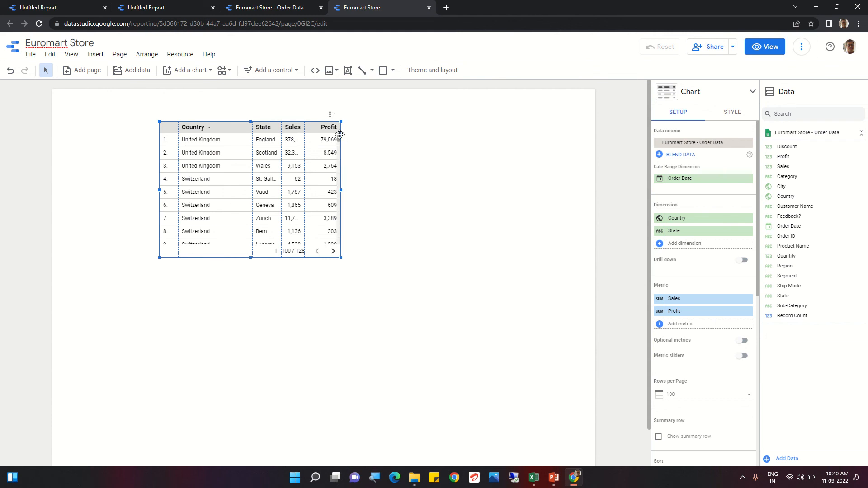
Step: Enlarge the country and state table so it starts at the page's top edge, shows about 17 rows and spans most of the page width
{"action": "left_click_drag", "start_coordinate": [340, 120], "coordinate": [406, 143]}
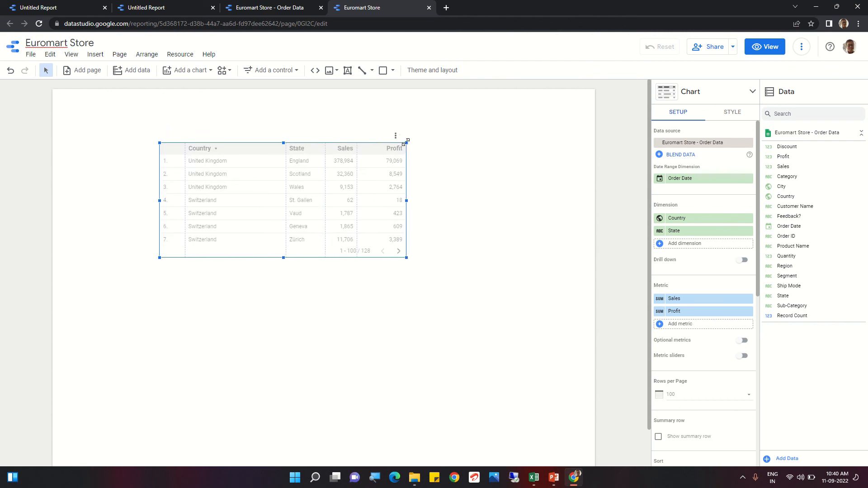
{"action": "left_click_drag", "start_coordinate": [283, 142], "coordinate": [283, 92]}
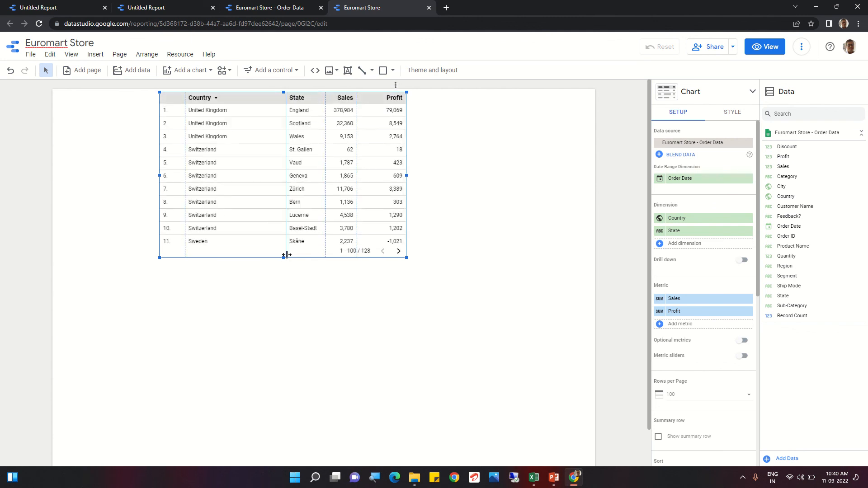
{"action": "left_click_drag", "start_coordinate": [283, 257], "coordinate": [293, 352]}
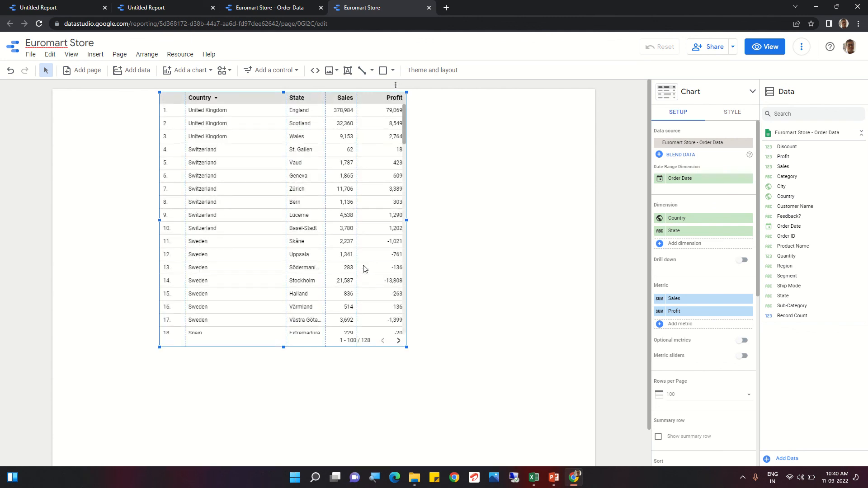
{"action": "left_click_drag", "start_coordinate": [408, 223], "coordinate": [562, 219]}
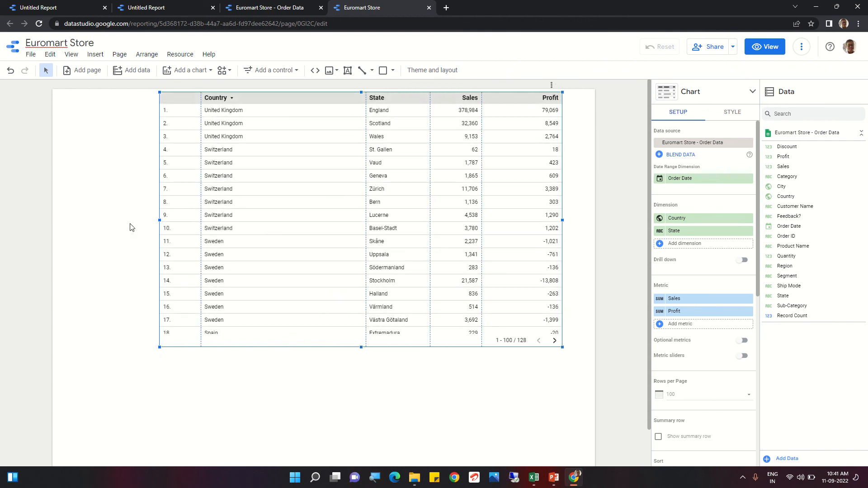
{"action": "left_click_drag", "start_coordinate": [160, 219], "coordinate": [101, 221]}
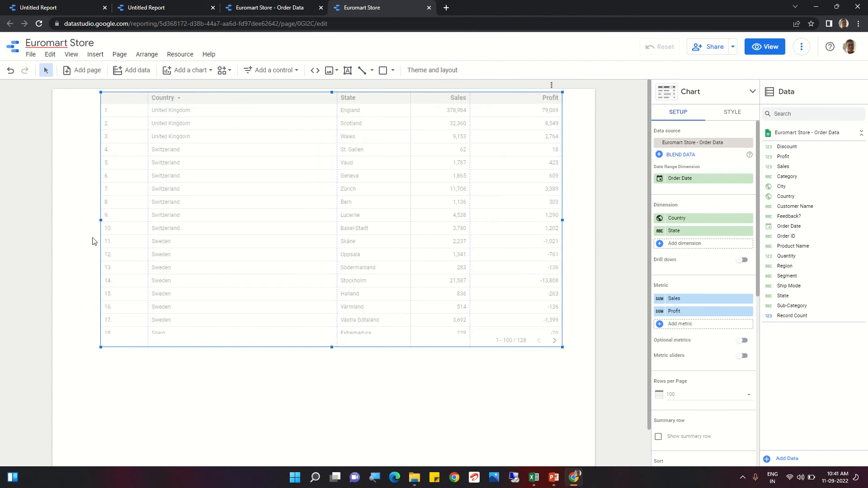
{"action": "left_click", "coordinate": [286, 450]}
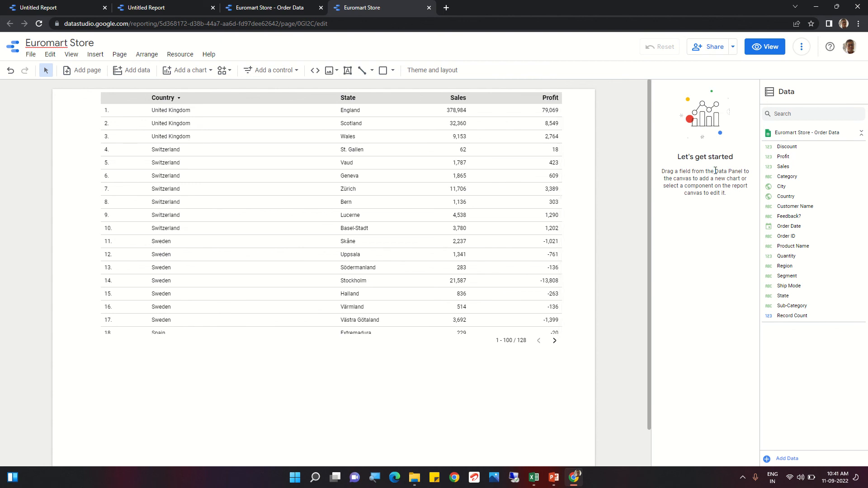
Step: Narrow the table from its Profit column side and add City as its third dimension
{"action": "left_click", "coordinate": [378, 181]}
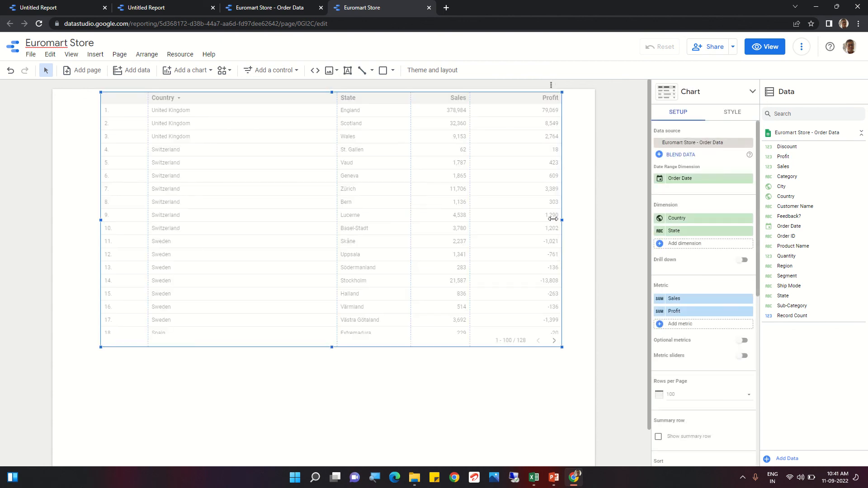
{"action": "left_click_drag", "start_coordinate": [552, 218], "coordinate": [498, 220]}
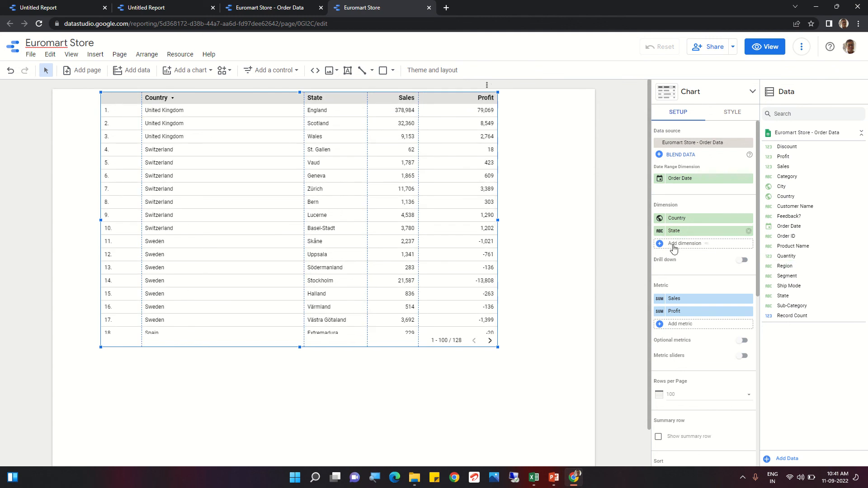
{"action": "left_click", "coordinate": [704, 243]}
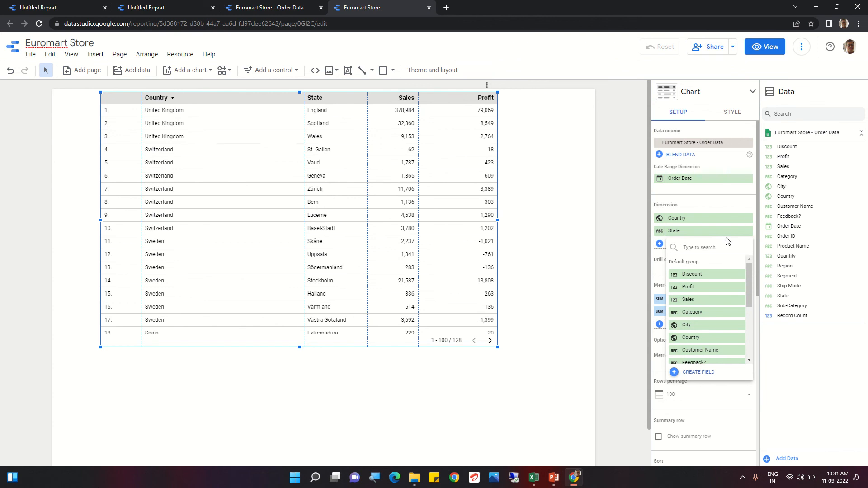
{"action": "left_click", "coordinate": [687, 326]}
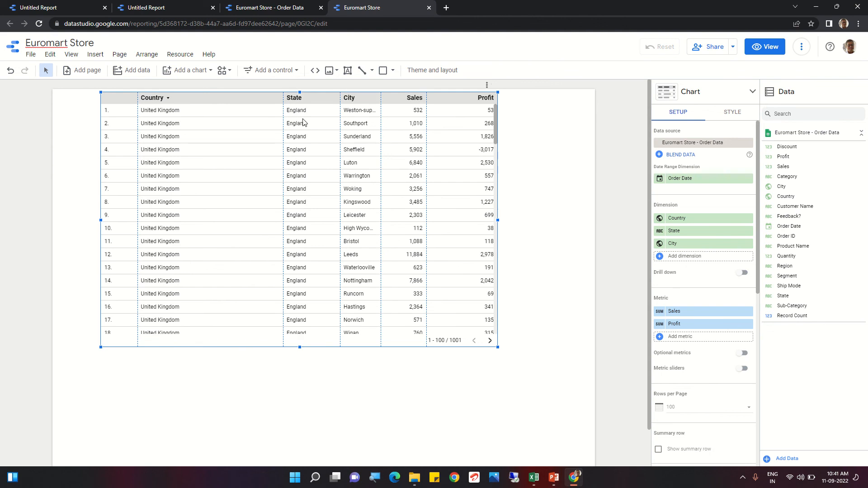